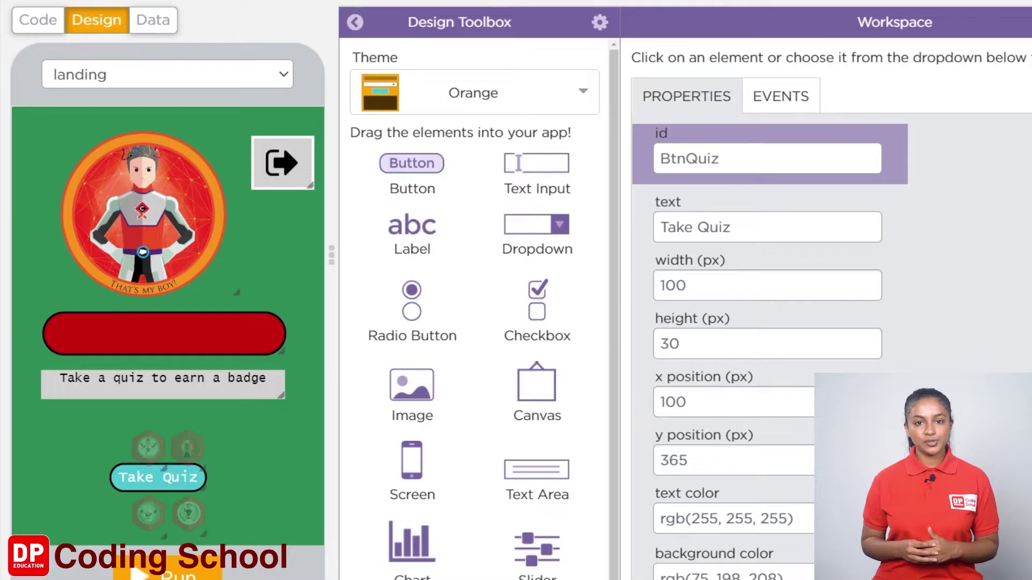
# Step: Switch the app preview to the superheroes screen from the screen dropdown
pyautogui.click(35, 30)
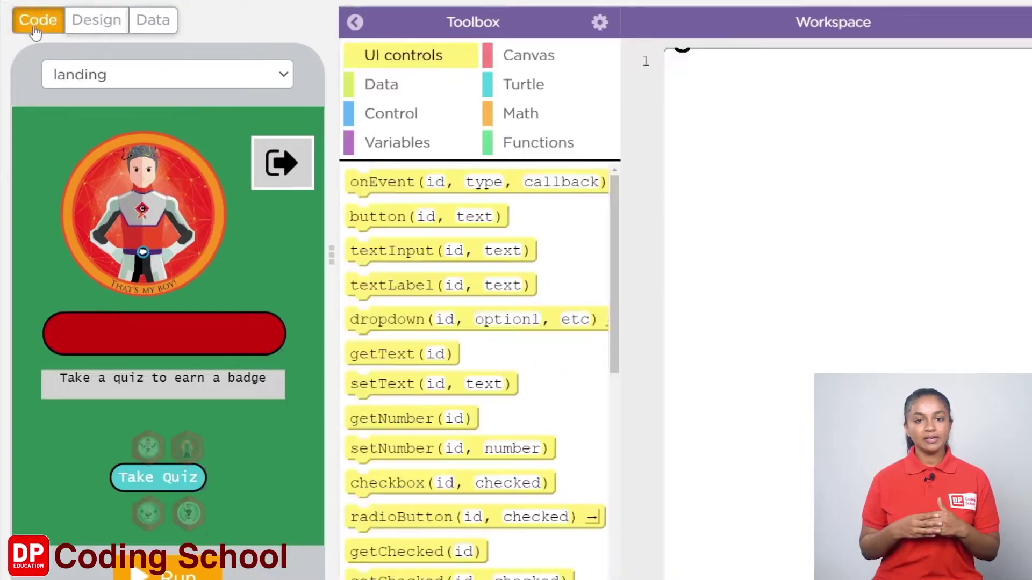
pyautogui.click(161, 81)
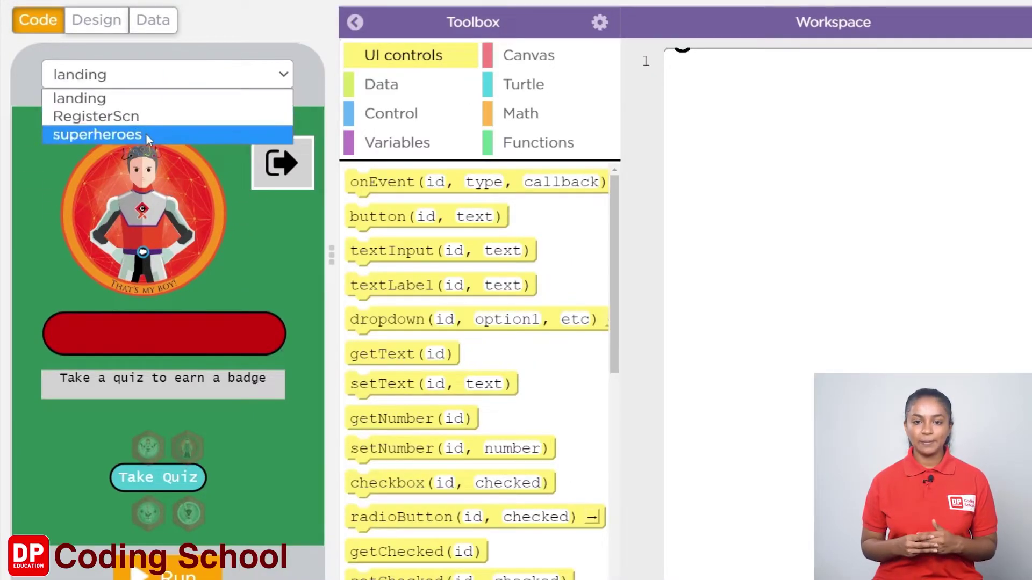
pyautogui.click(146, 134)
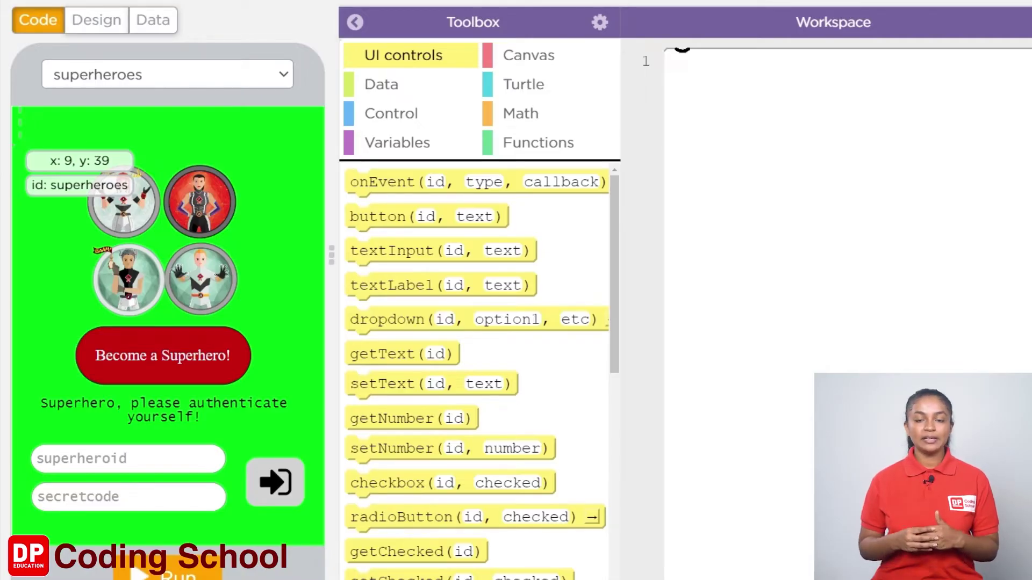
# Step: In the Data tab's Data Browser, enter 'Super Users' as the new table name
pyautogui.click(153, 20)
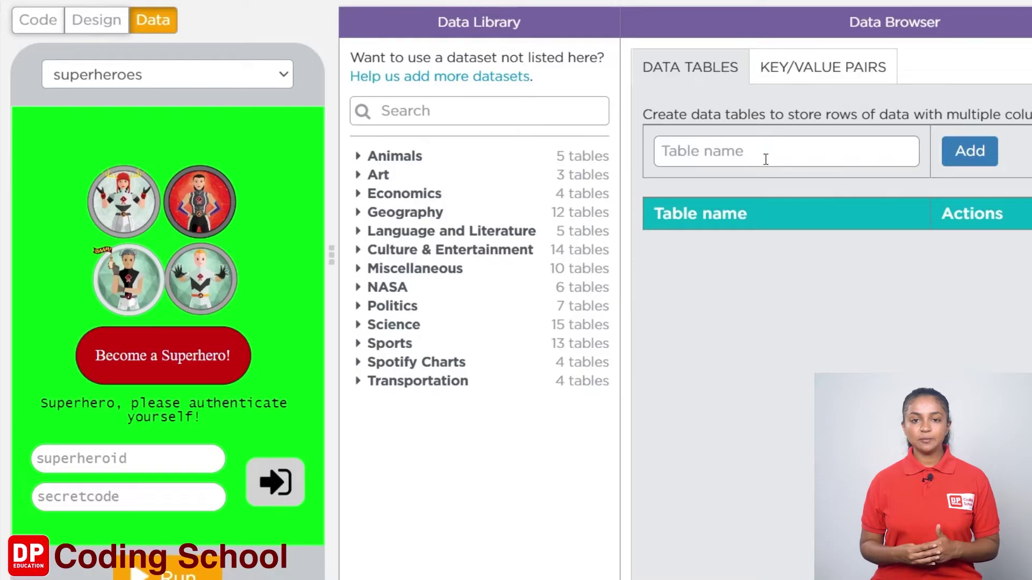
pyautogui.click(676, 149)
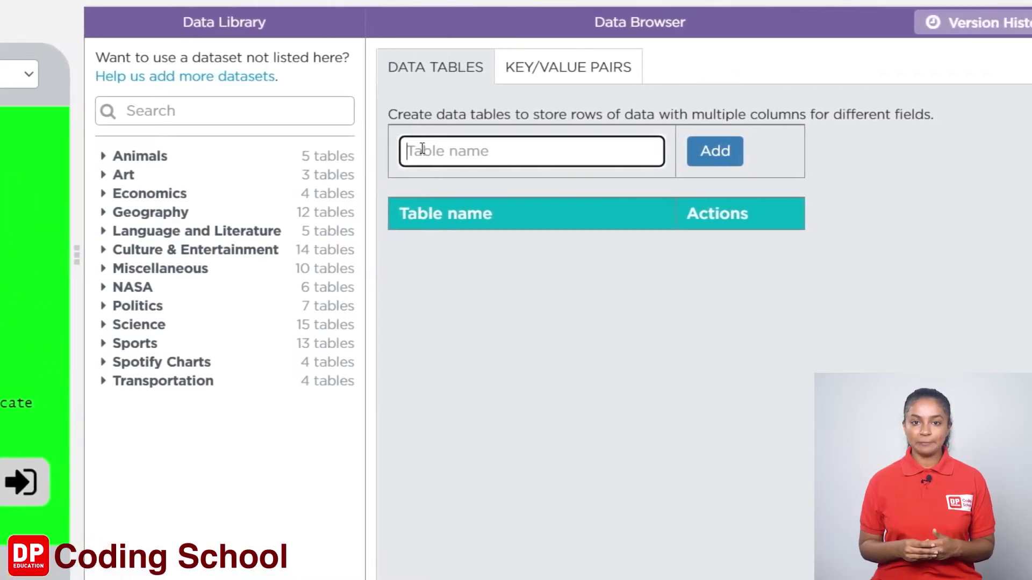
pyautogui.write('Super')
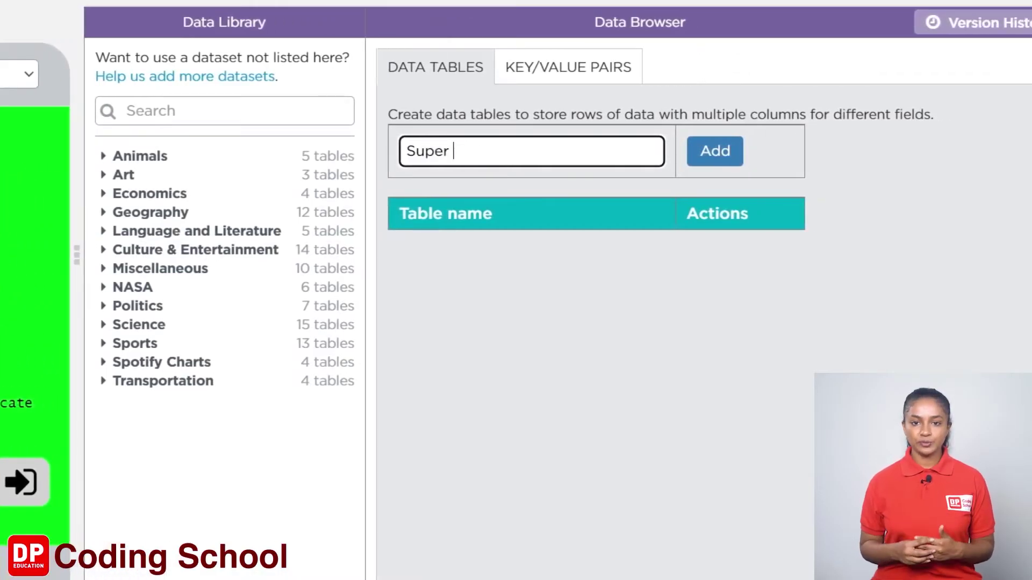
pyautogui.write(' Users')
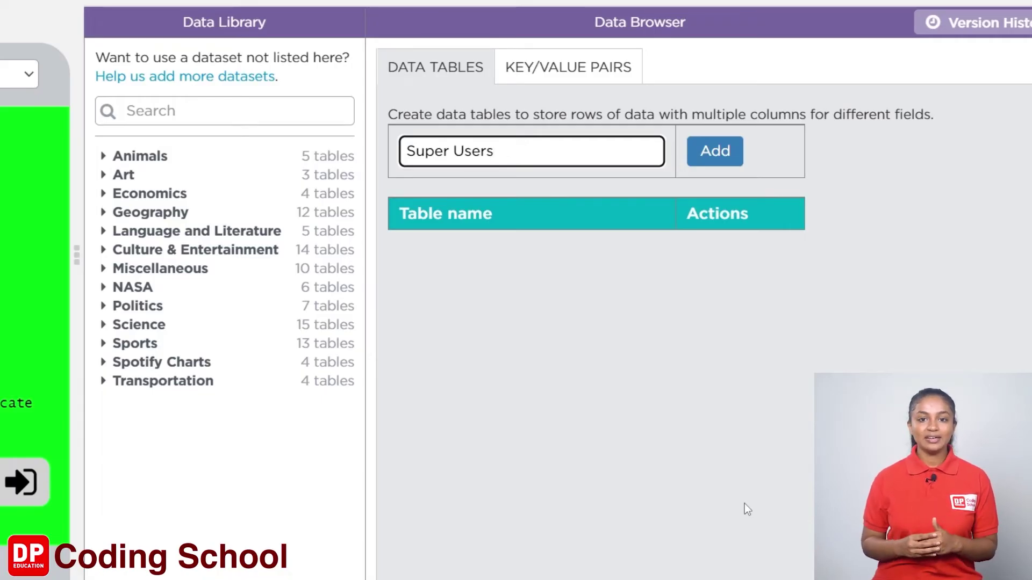
# Step: Add the Super Users table, rename column1 to SuperheroName, and add a second column
pyautogui.click(726, 159)
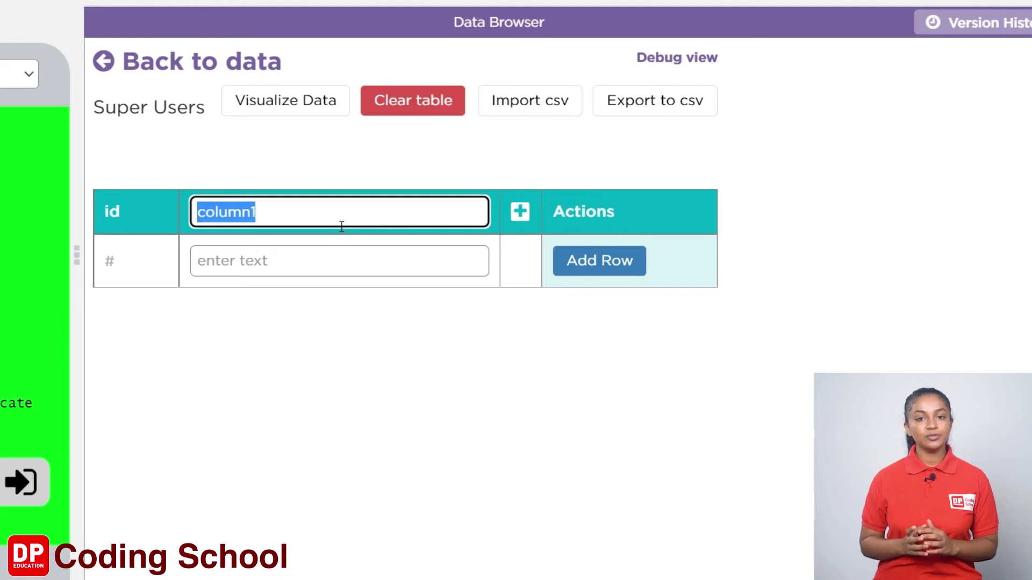
pyautogui.write('Super')
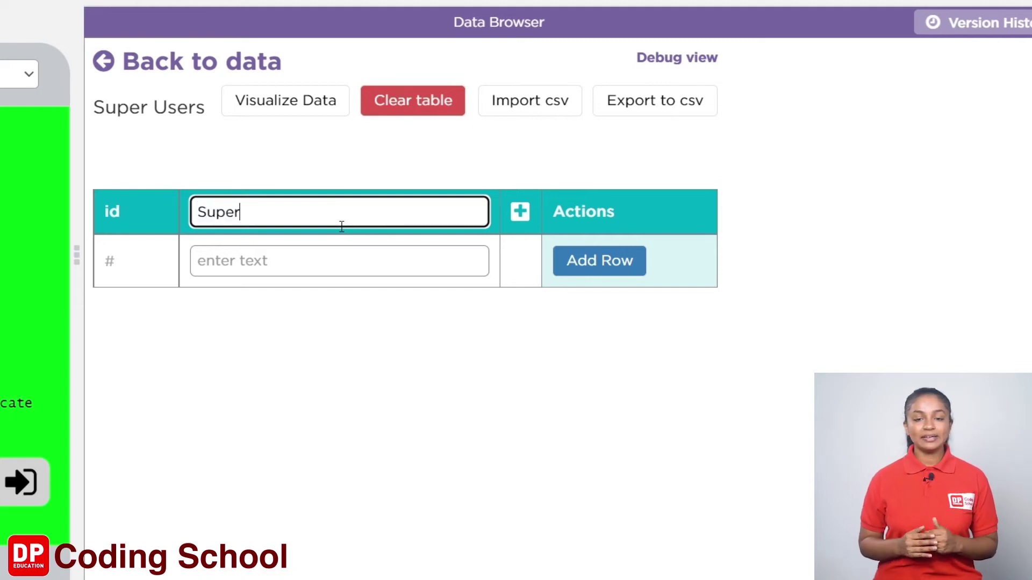
pyautogui.write('heroNam')
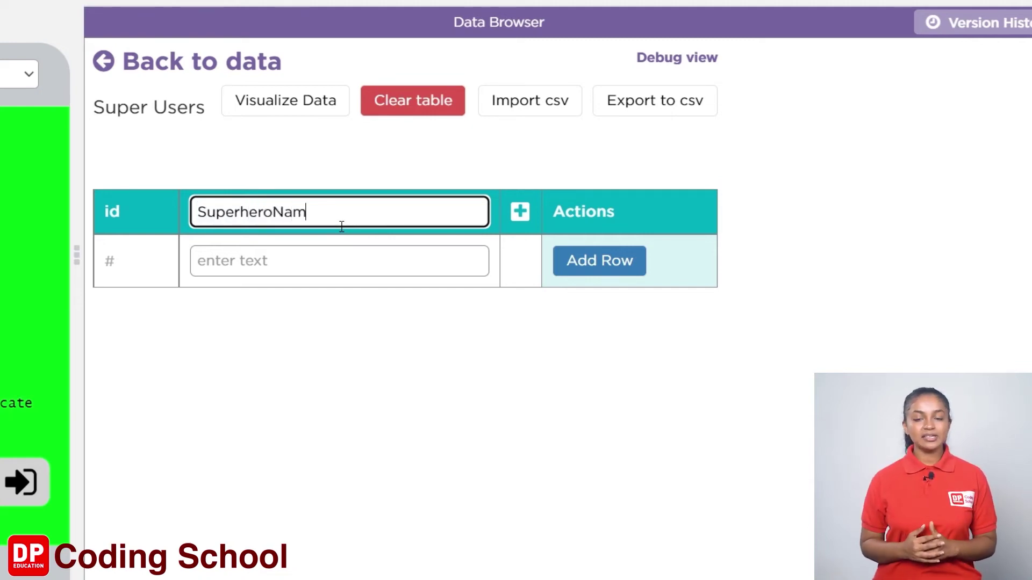
pyautogui.write('e')
pyautogui.click(520, 214)
pyautogui.moveTo(406, 215)
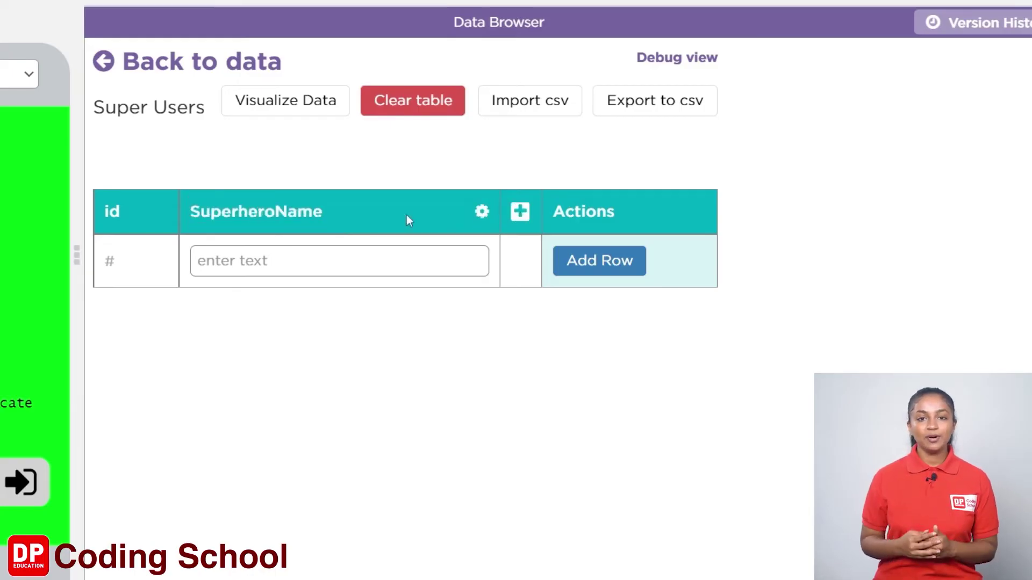
pyautogui.click(521, 216)
# Step: Name the second column SuperheroID and add a third column
pyautogui.press('BackSpace')
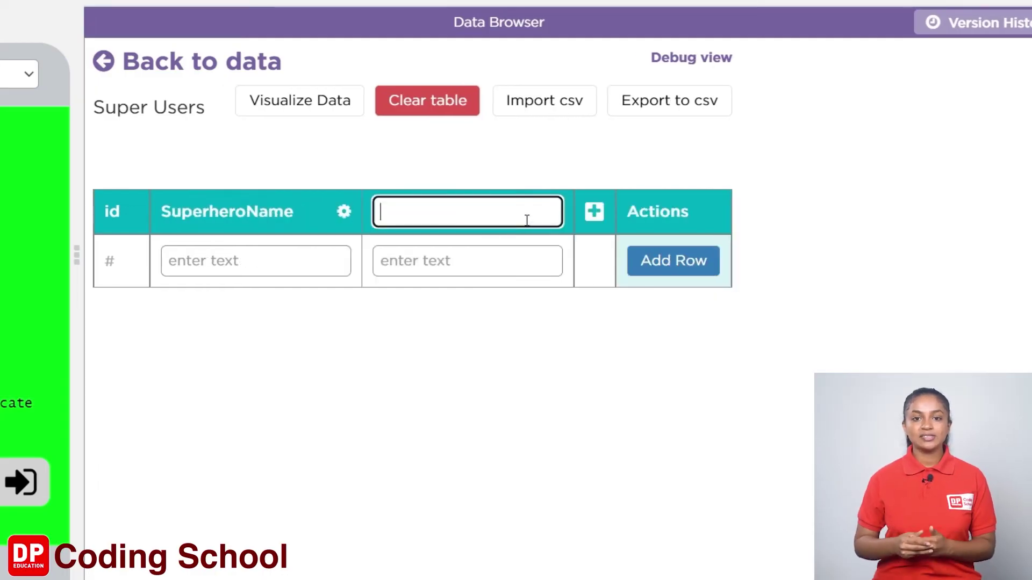
pyautogui.write('Super')
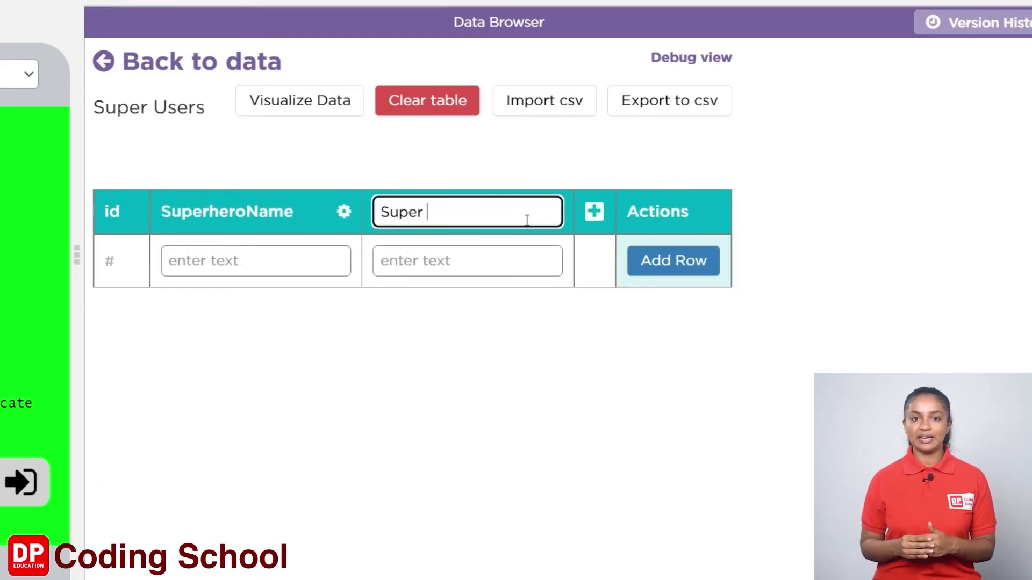
pyautogui.write('he')
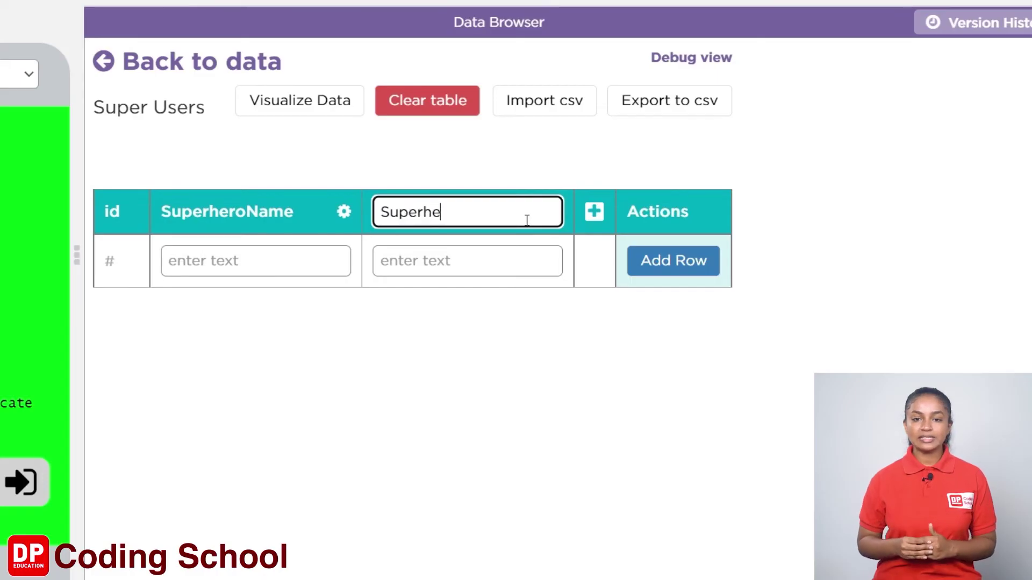
pyautogui.write('roID')
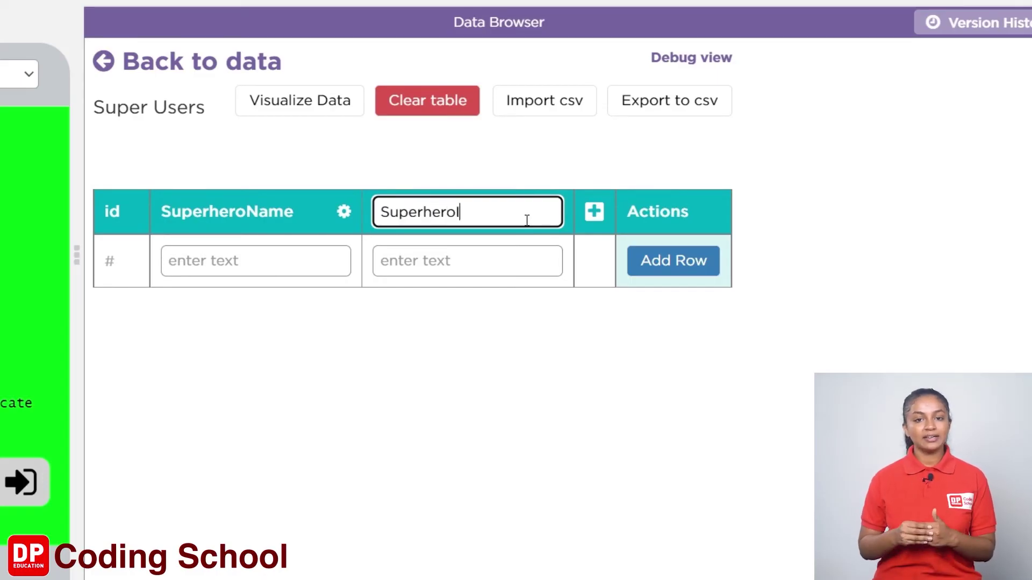
pyautogui.click(594, 211)
pyautogui.press('Return')
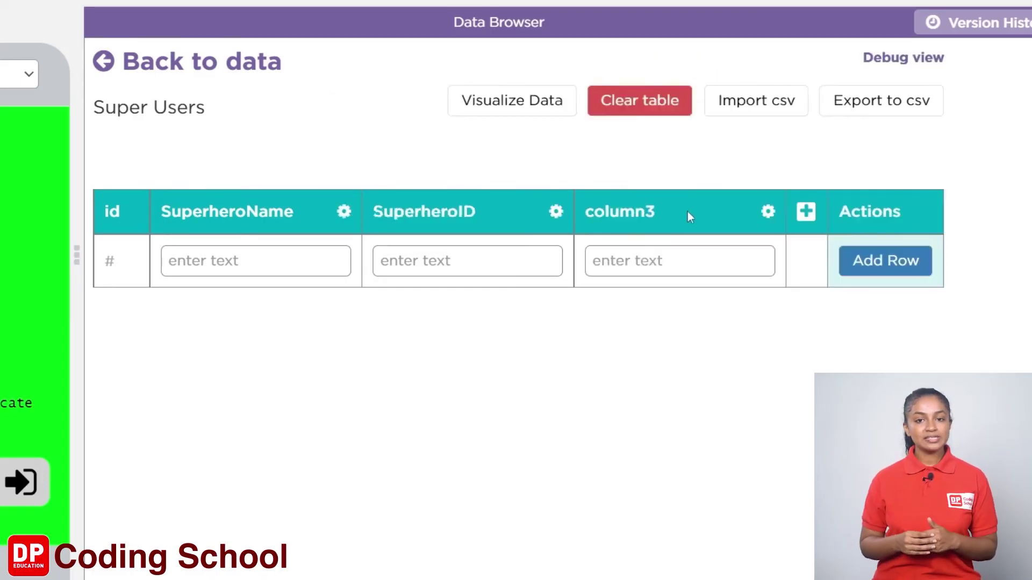
# Step: Rename the third column to 'Super code' and add a fourth column named Badges
pyautogui.click(768, 211)
pyautogui.click(686, 245)
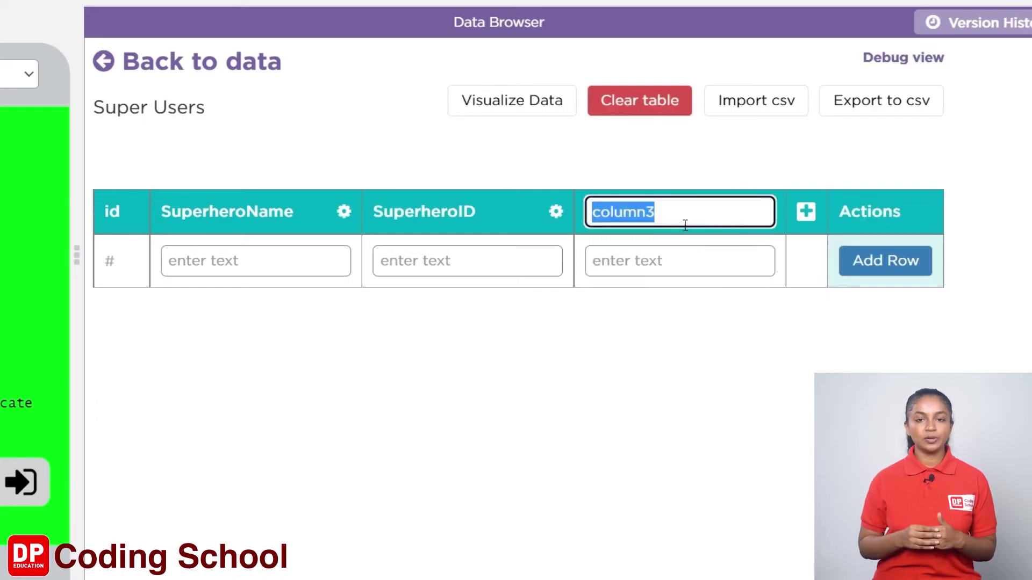
pyautogui.write('Supe')
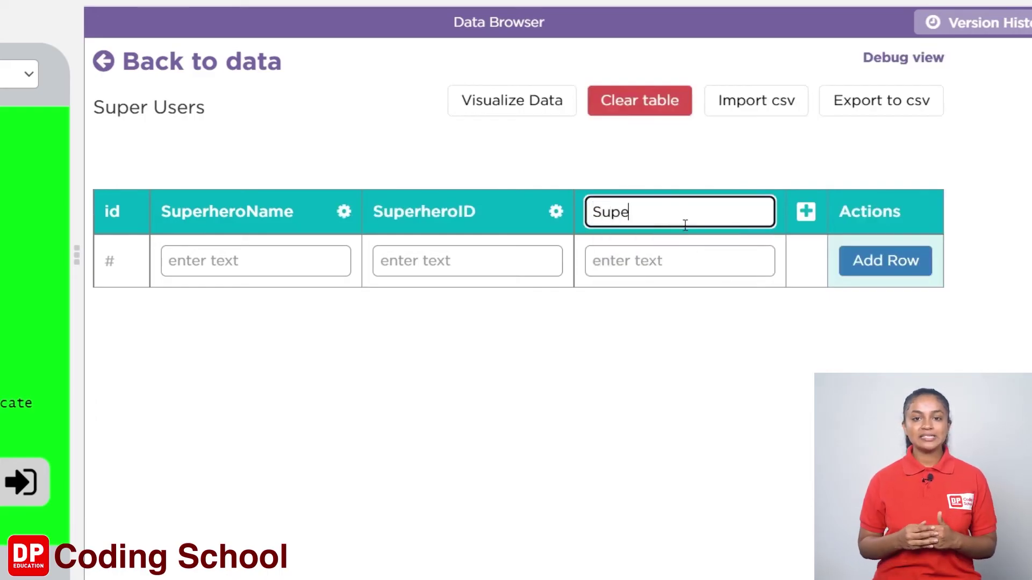
pyautogui.write('r ')
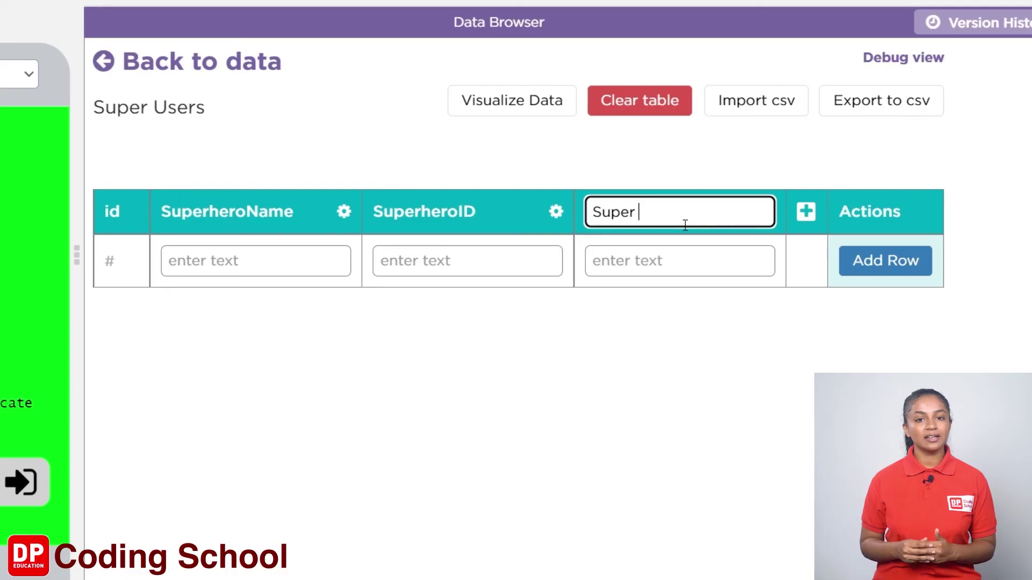
pyautogui.write('code')
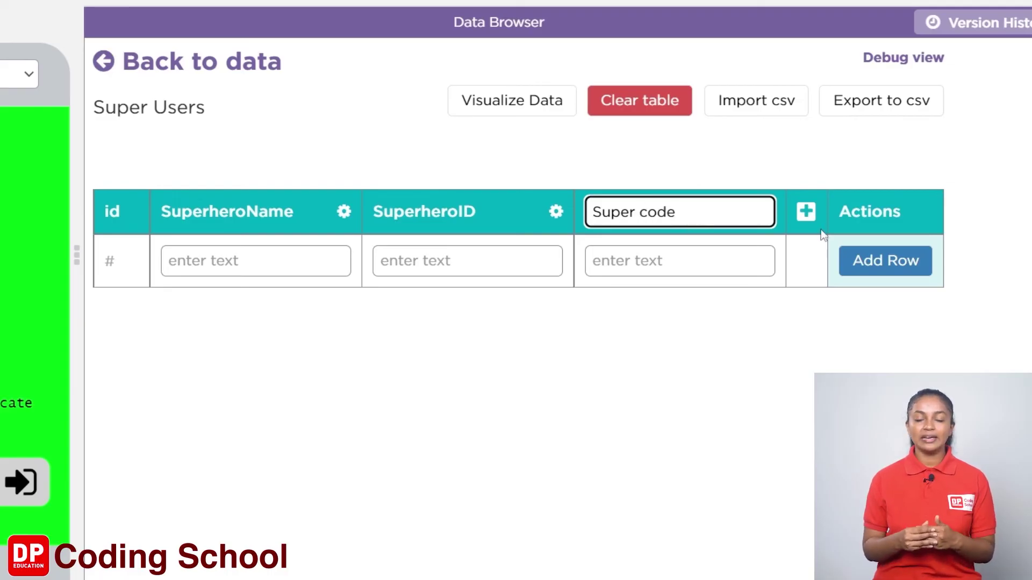
pyautogui.click(804, 215)
pyautogui.click(860, 211)
pyautogui.write('Ba')
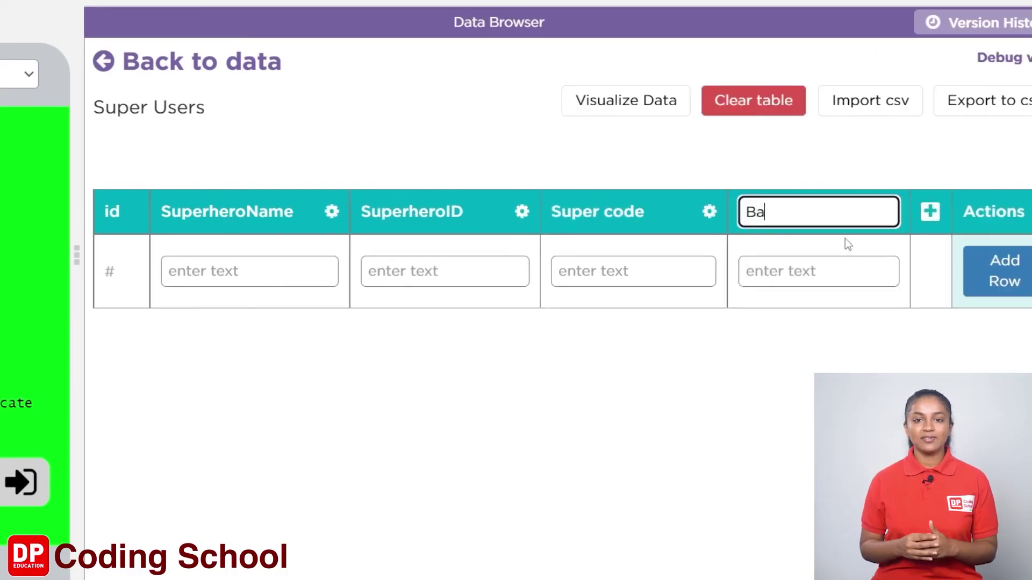
pyautogui.write('dges')
pyautogui.press('Return')
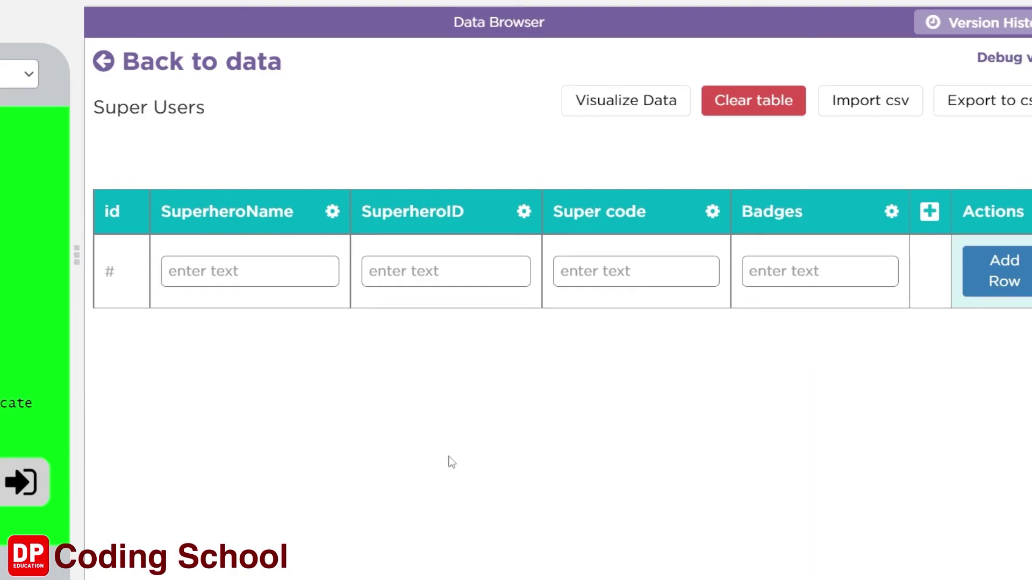
# Step: Go back to the Data Browser's table list showing Super Users
pyautogui.click(105, 69)
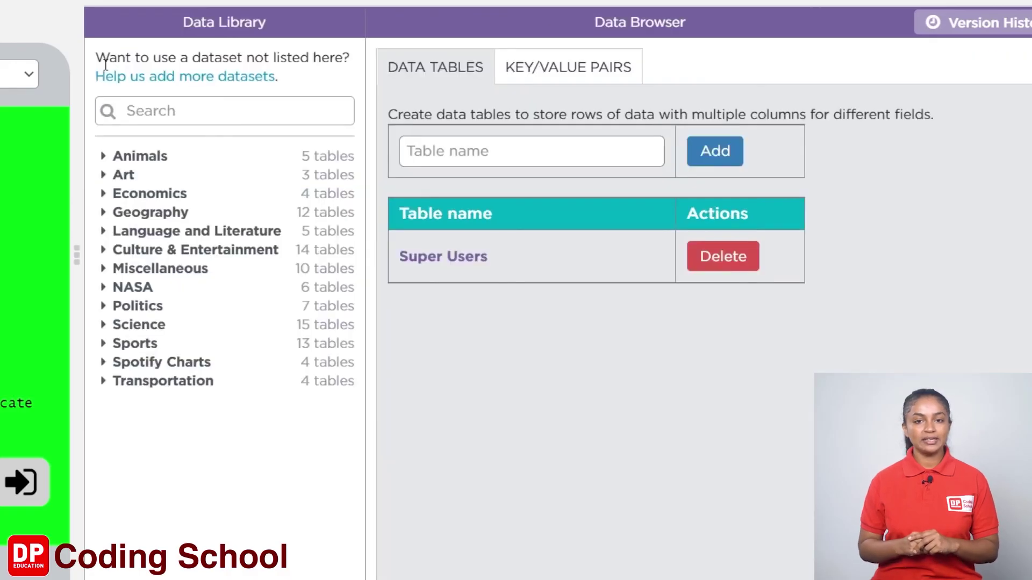